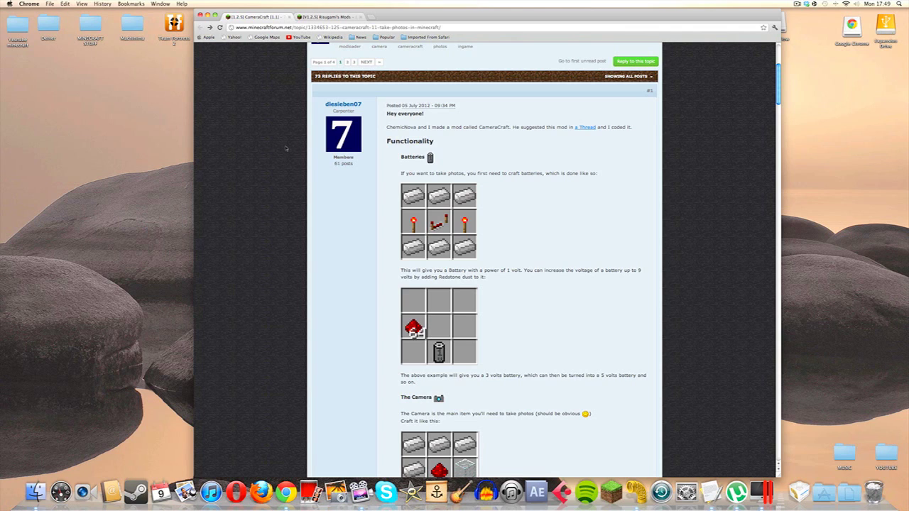
# Step: Scroll the CameraCraft 1.1 post down to its five-step Installation list and download links
pyautogui.scroll(-10, 420, 310)
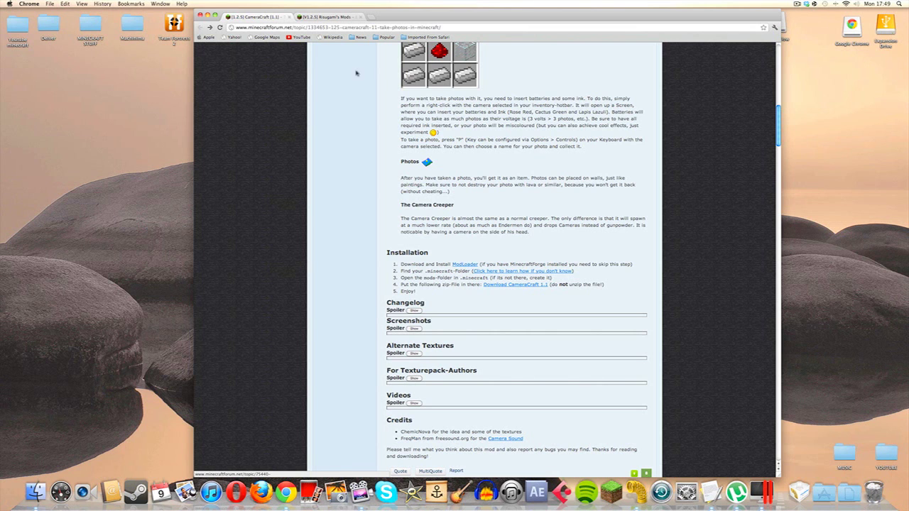
# Step: Review Risugami's Macintosh install steps and ModLoader 1.2.5 downloads, then return to the CameraCraft topic
pyautogui.click(331, 17)
pyautogui.scroll(10, 376, 113)
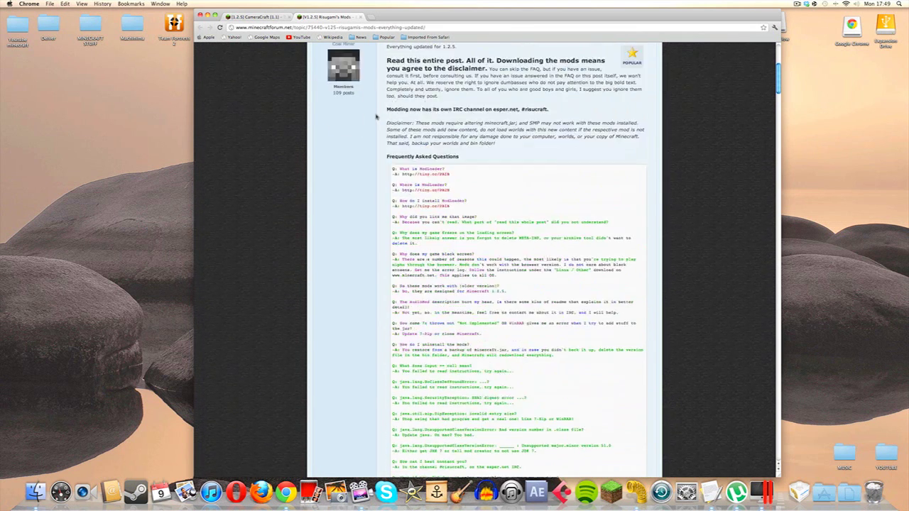
pyautogui.scroll(-7, 450, 240)
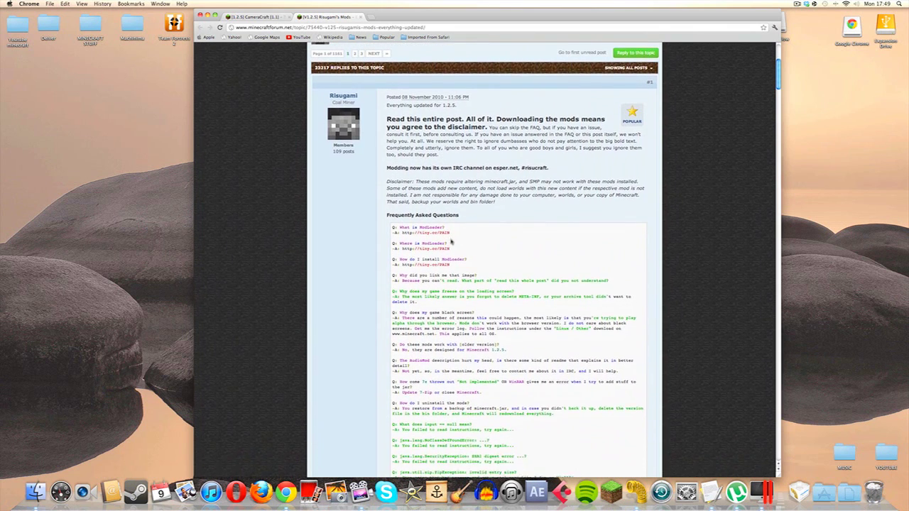
pyautogui.scroll(-8, 450, 240)
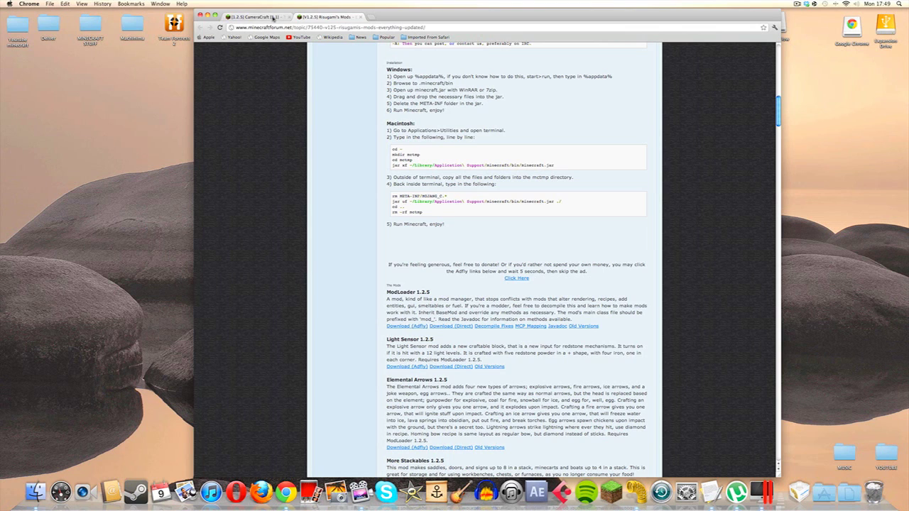
pyautogui.click(273, 18)
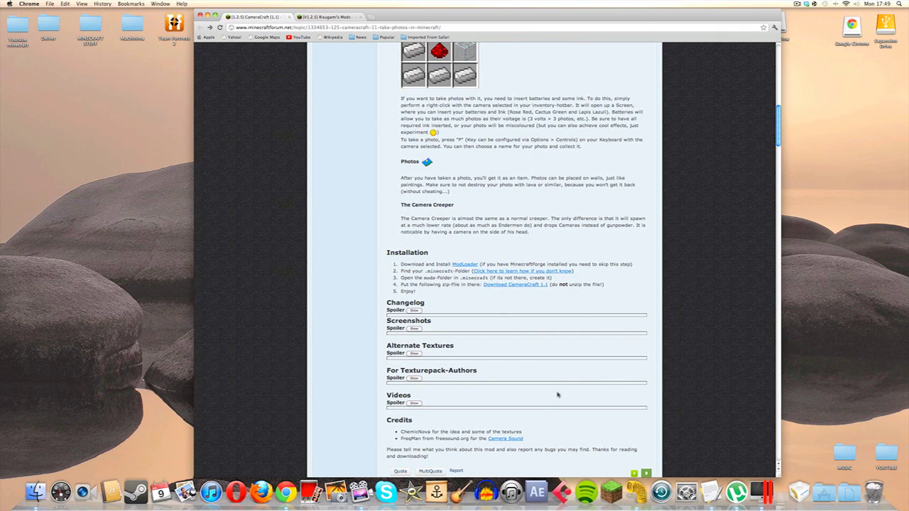
# Step: Scroll up to the camera recipe, then minimize the browser window
pyautogui.scroll(3, 557, 394)
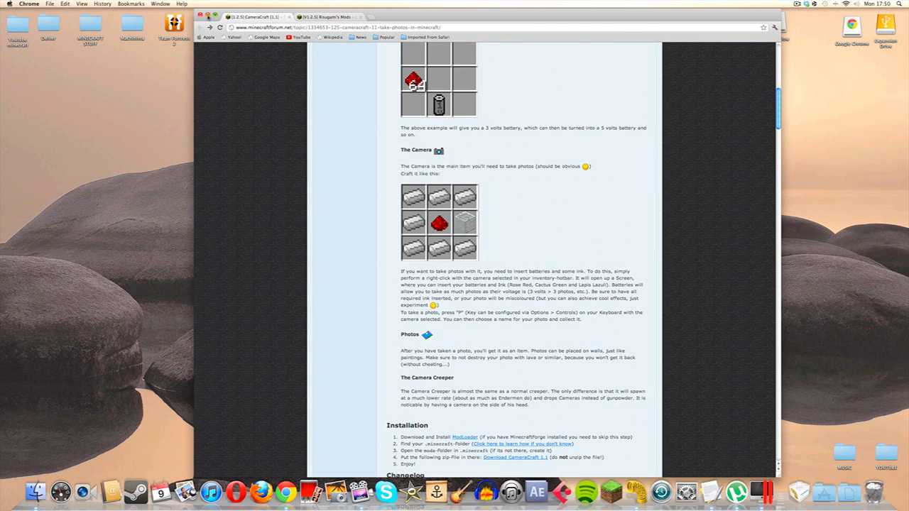
pyautogui.click(206, 15)
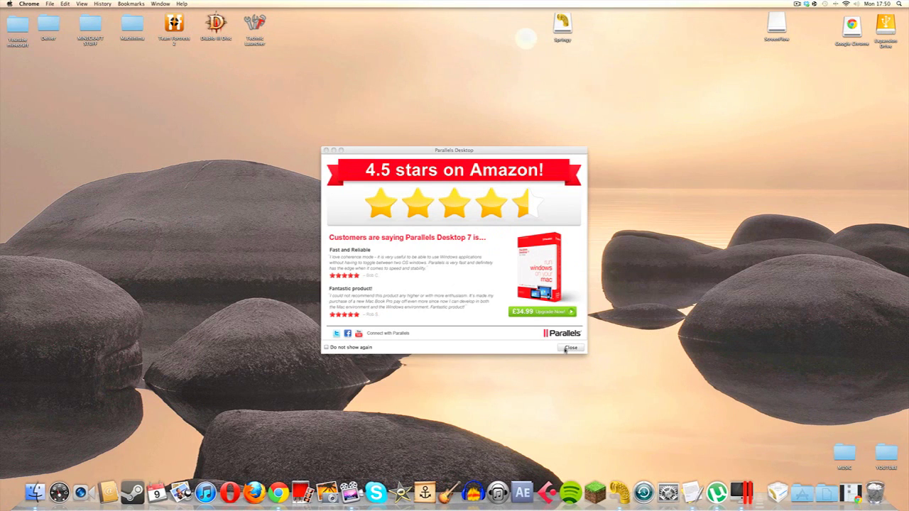
# Step: Dismiss the Parallels Desktop promotion and arrange the ModLoader folder beside the CameraCraft zip
pyautogui.click(565, 349)
pyautogui.moveTo(497, 201); pyautogui.dragTo(520, 201)
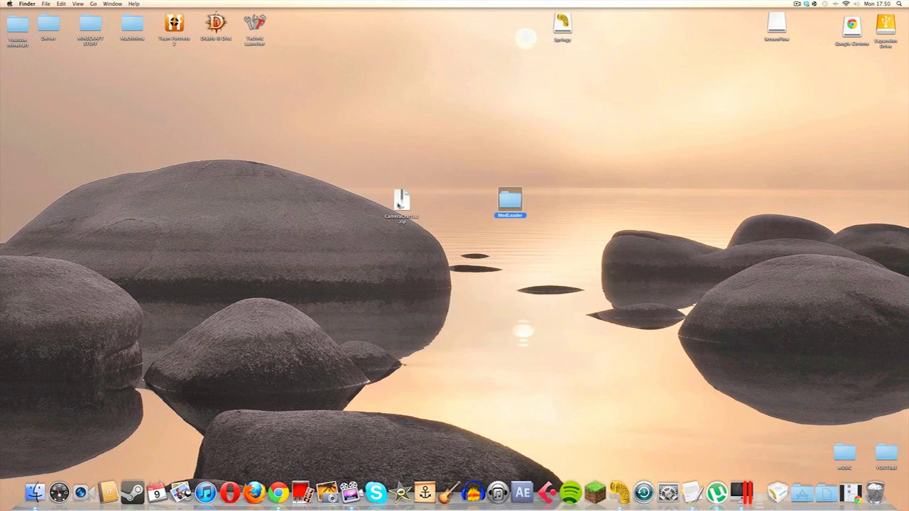
pyautogui.click(400, 204)
pyautogui.click(496, 335)
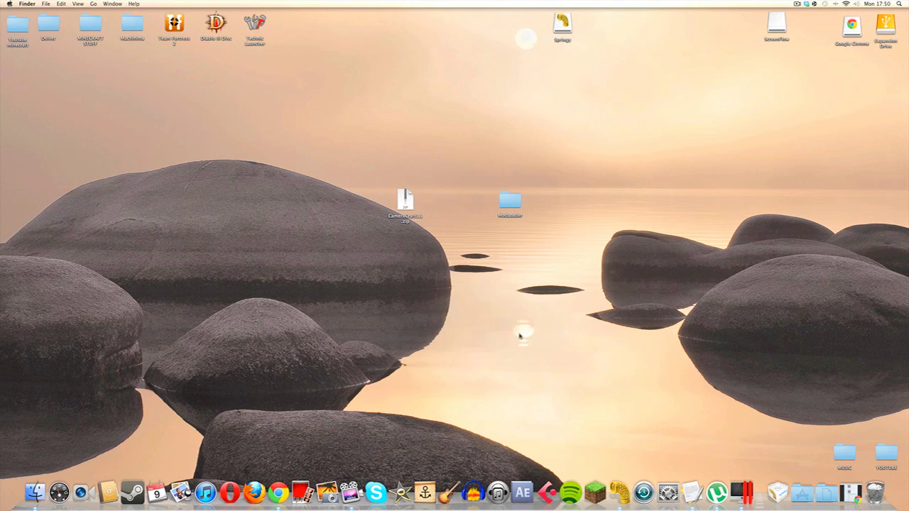
# Step: Navigate from the home folder through Library to Application Support and select the minecraft folder
pyautogui.click(802, 492)
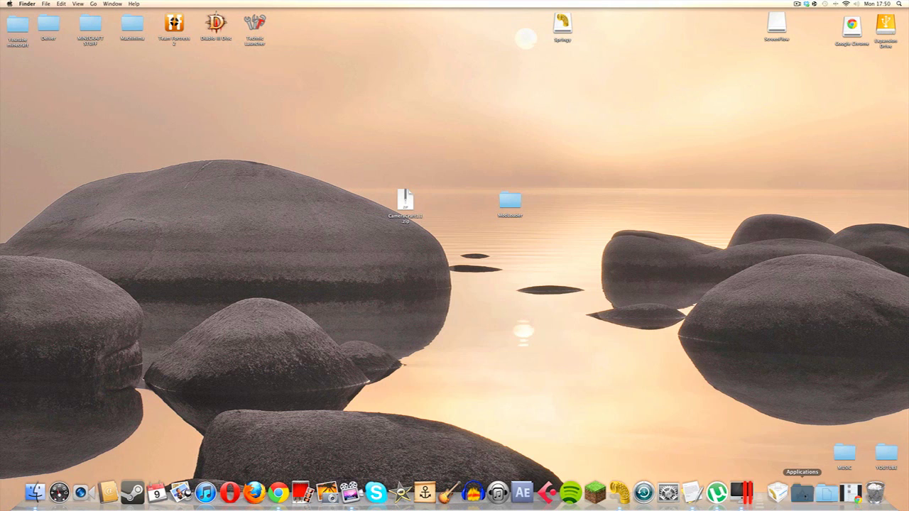
pyautogui.click(431, 261)
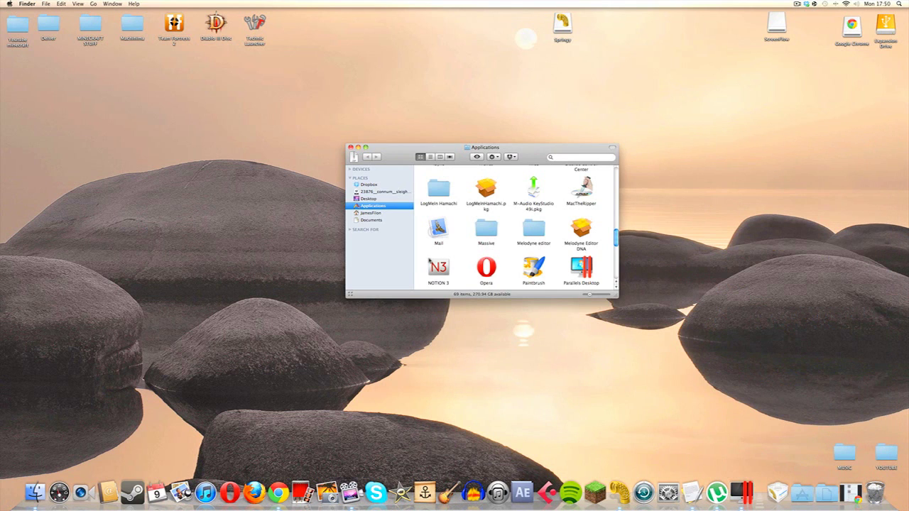
pyautogui.click(370, 213)
pyautogui.doubleClick(574, 182)
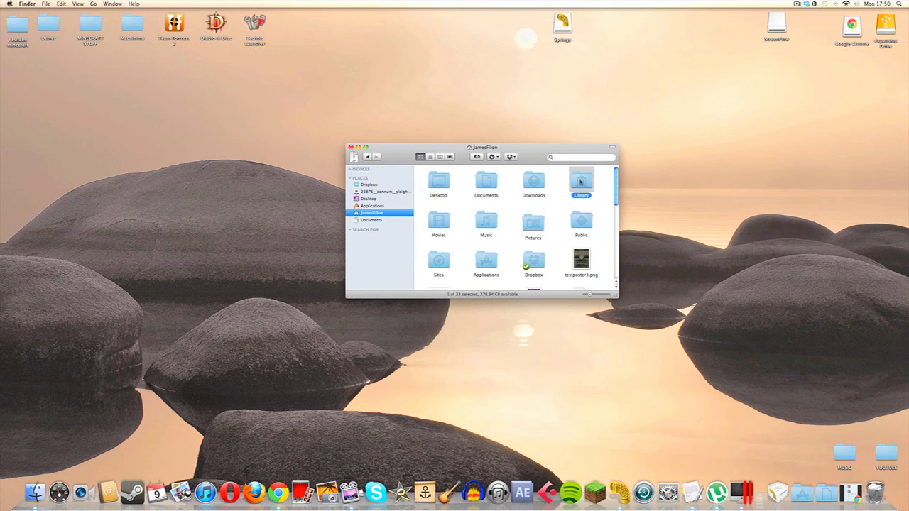
pyautogui.doubleClick(438, 177)
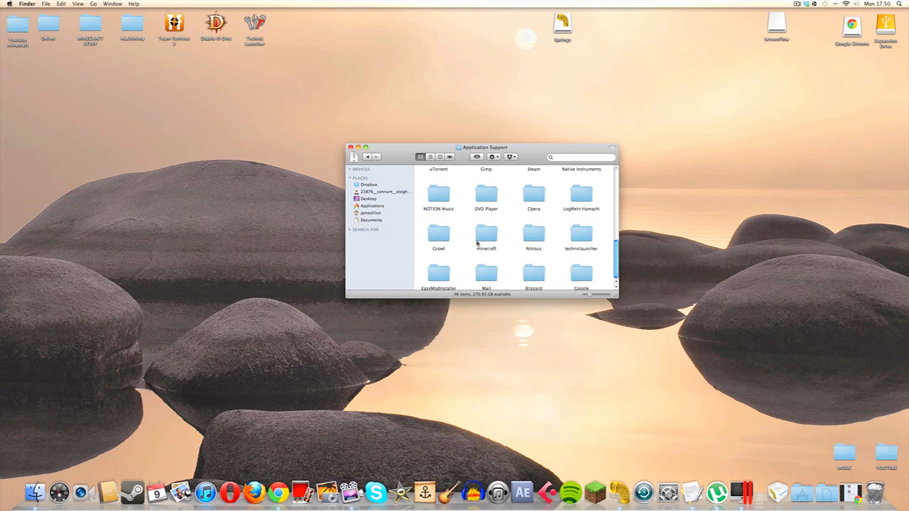
pyautogui.scroll(-2, 487, 238)
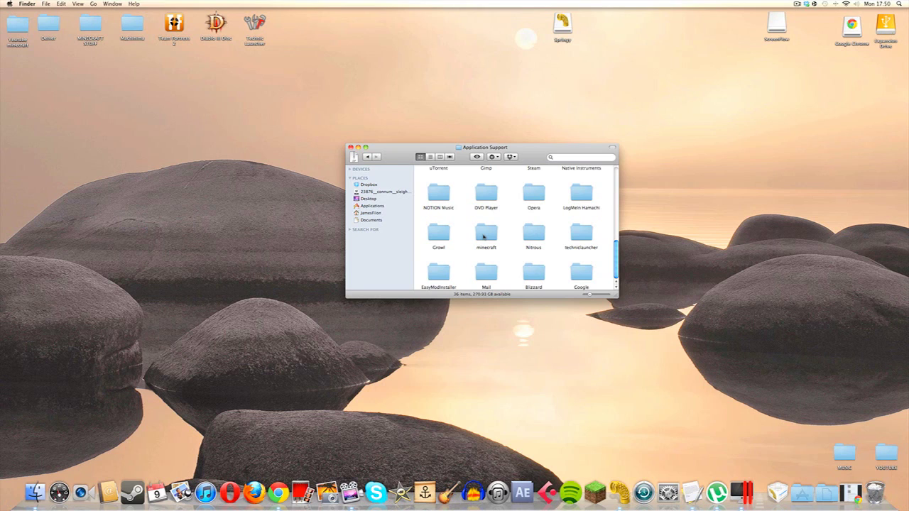
pyautogui.click(484, 237)
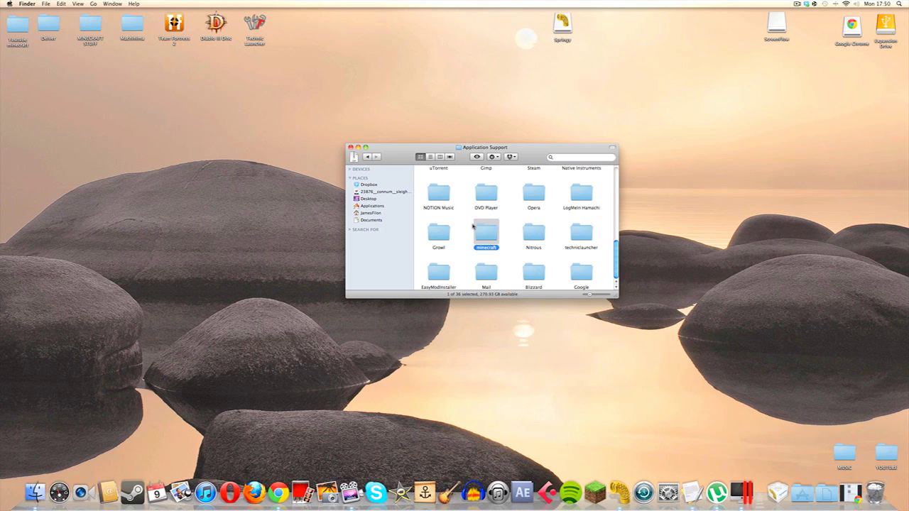
# Step: Open minecraft.jar from the minecraft/bin folder in Springy using Open With
pyautogui.doubleClick(492, 237)
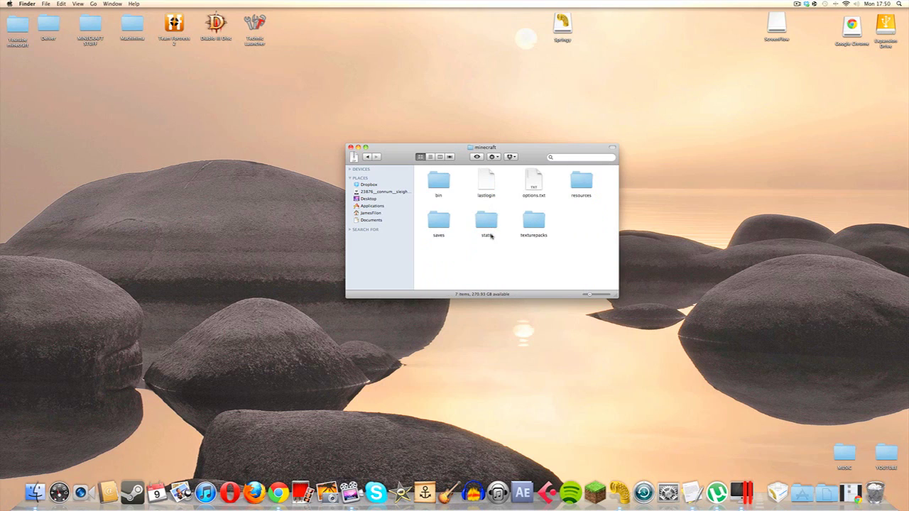
pyautogui.doubleClick(439, 182)
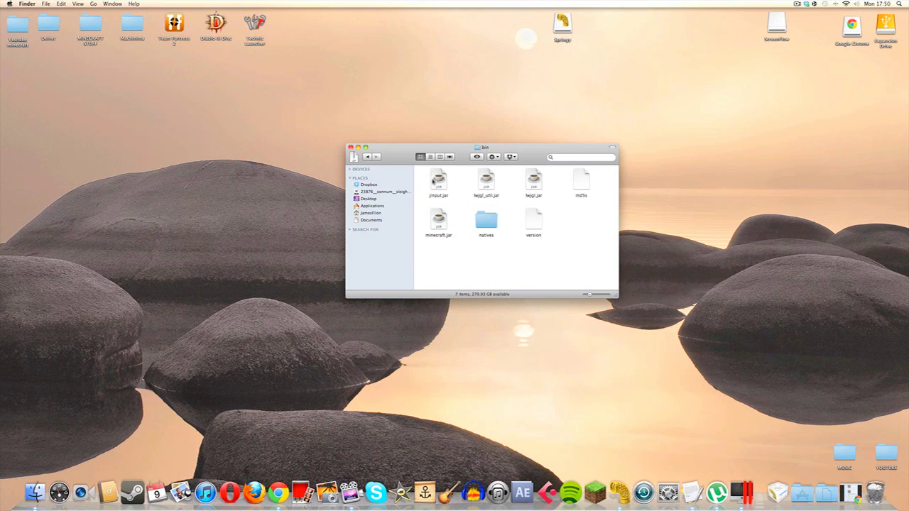
pyautogui.click(438, 224)
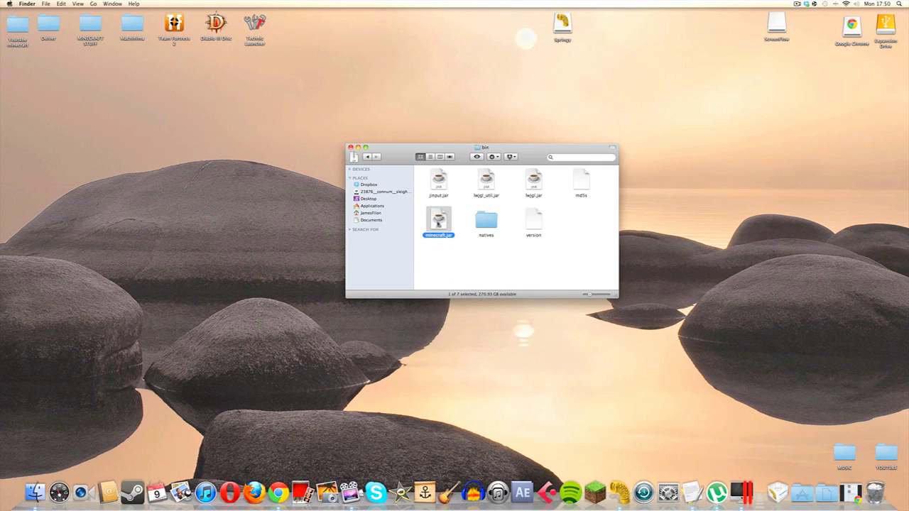
pyautogui.rightClick(439, 221)
pyautogui.moveTo(448, 232)
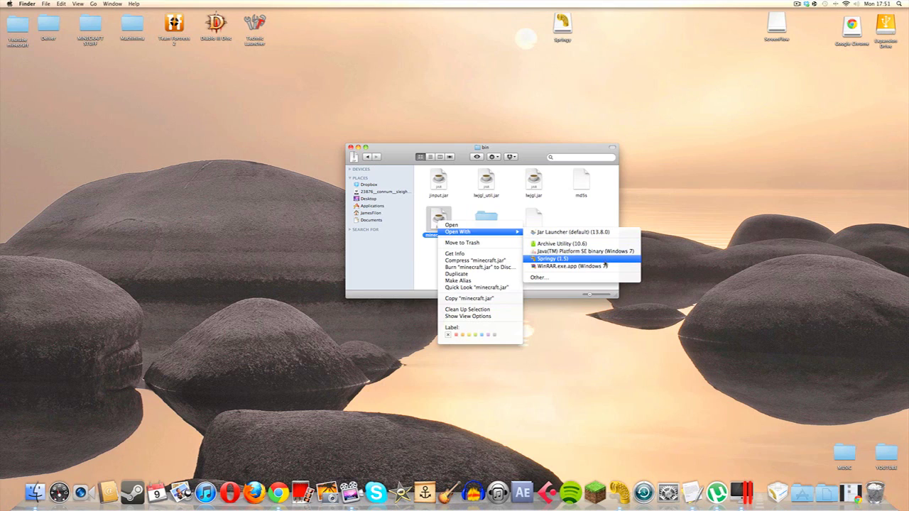
pyautogui.click(605, 267)
# Step: Drag all 19 ModLoader class files into minecraft.jar, overwriting every duplicate entry
pyautogui.moveTo(379, 149)
pyautogui.mouseDown()
pyautogui.moveTo(160, 95)
pyautogui.moveTo(124, 100)
pyautogui.mouseUp()
pyautogui.moveTo(461, 147); pyautogui.dragTo(549, 156)
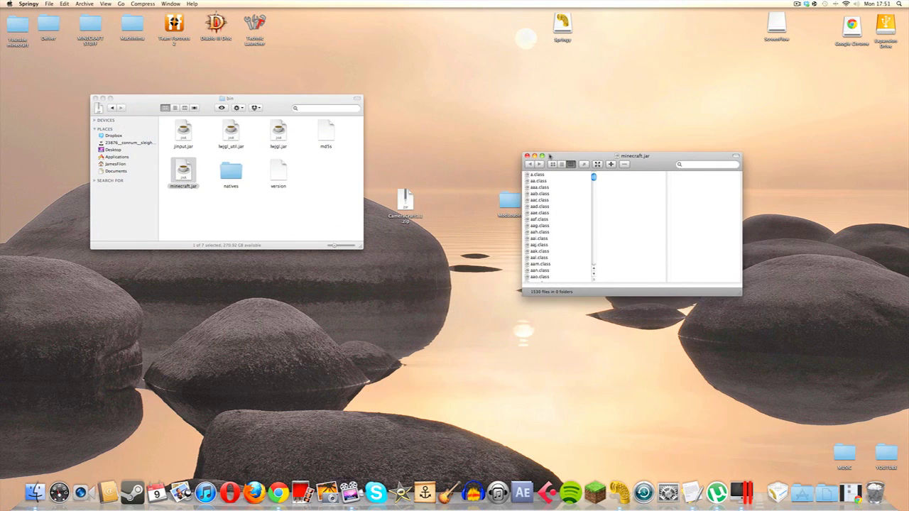
pyautogui.doubleClick(510, 201)
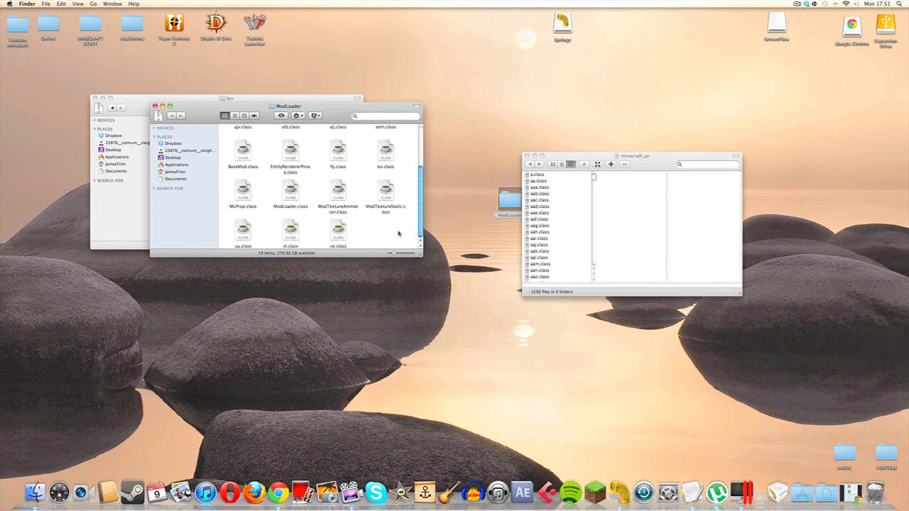
pyautogui.moveTo(399, 234)
pyautogui.mouseDown()
pyautogui.moveTo(228, 142)
pyautogui.moveTo(234, 125)
pyautogui.mouseUp()
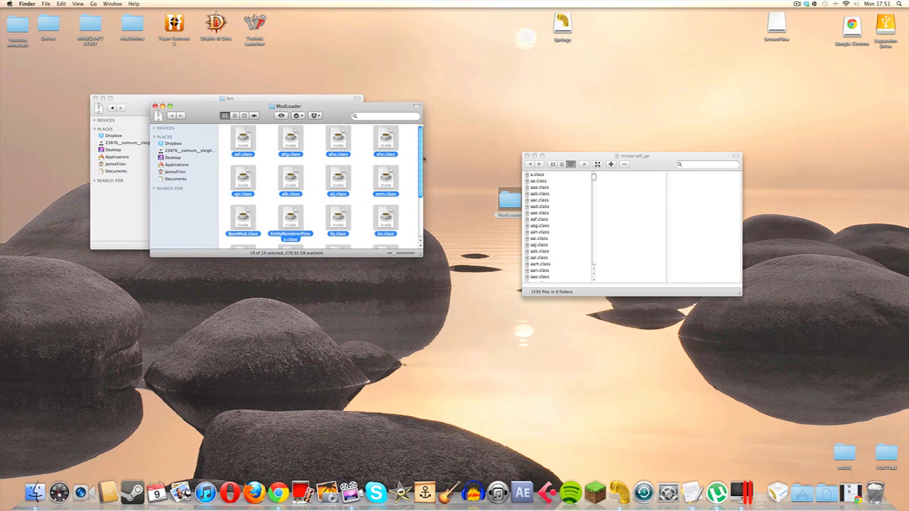
pyautogui.moveTo(386, 145); pyautogui.dragTo(569, 227)
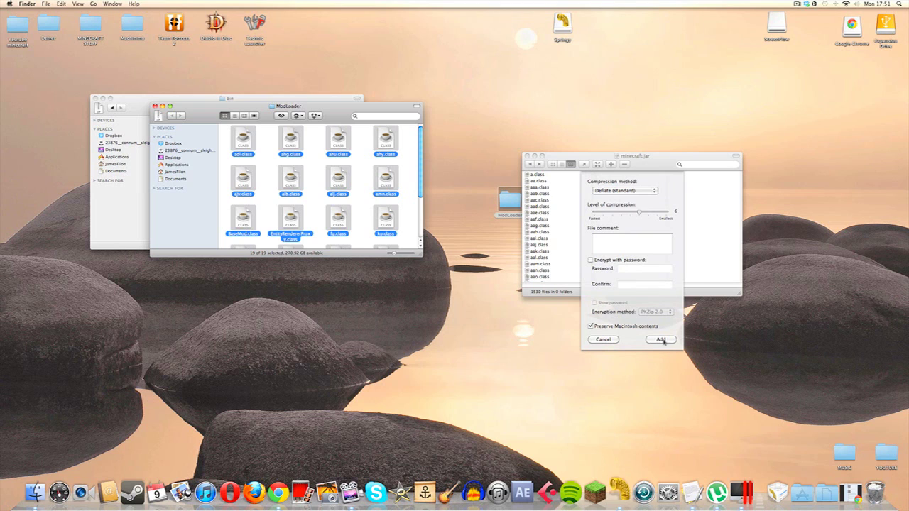
pyautogui.click(662, 339)
pyautogui.click(583, 208)
pyautogui.click(693, 208)
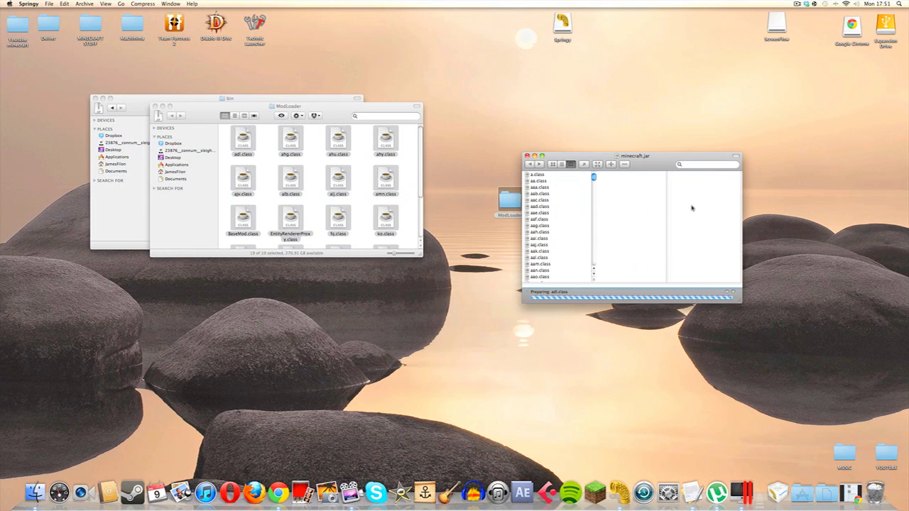
# Step: Browse the archive contents, jumping down to the m entries
pyautogui.moveTo(564, 155); pyautogui.dragTo(533, 154)
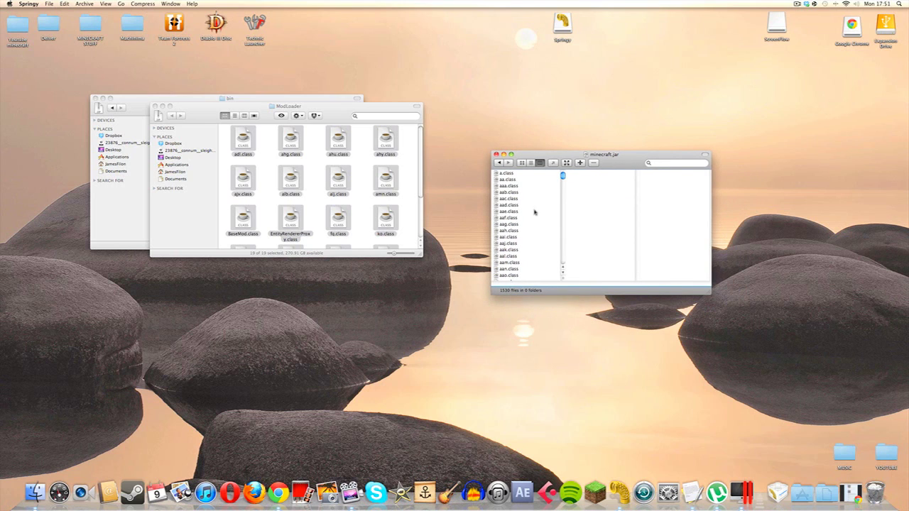
pyautogui.click(516, 212)
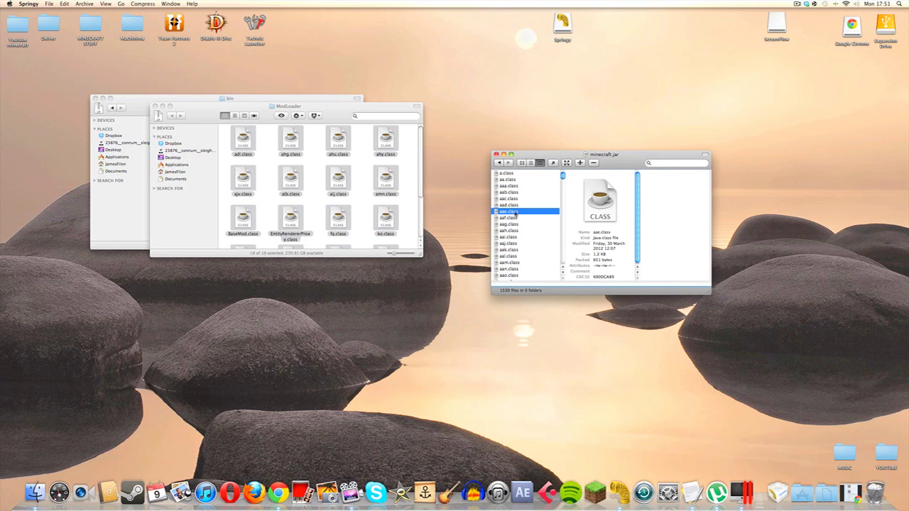
pyautogui.press('m')
pyautogui.scroll(-3, 526, 245)
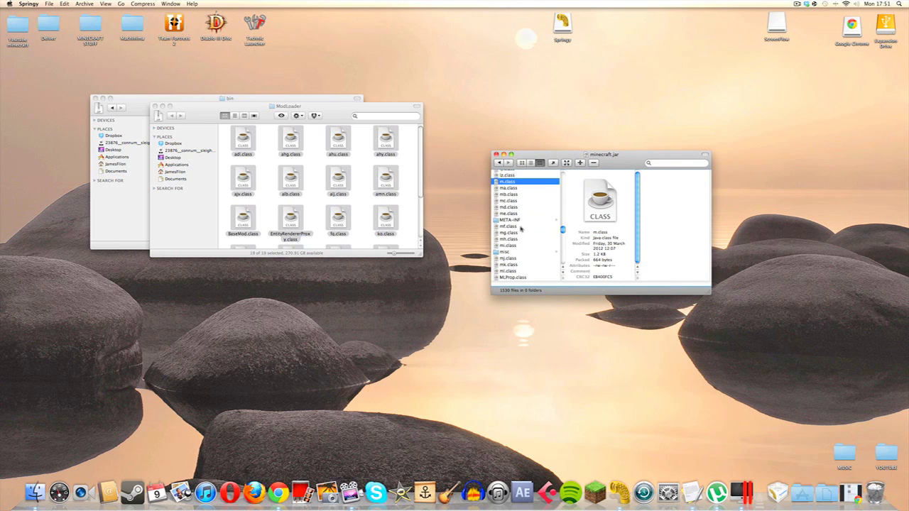
# Step: Delete the META-INF folder from minecraft.jar, then close the archive and ModLoader windows
pyautogui.click(523, 220)
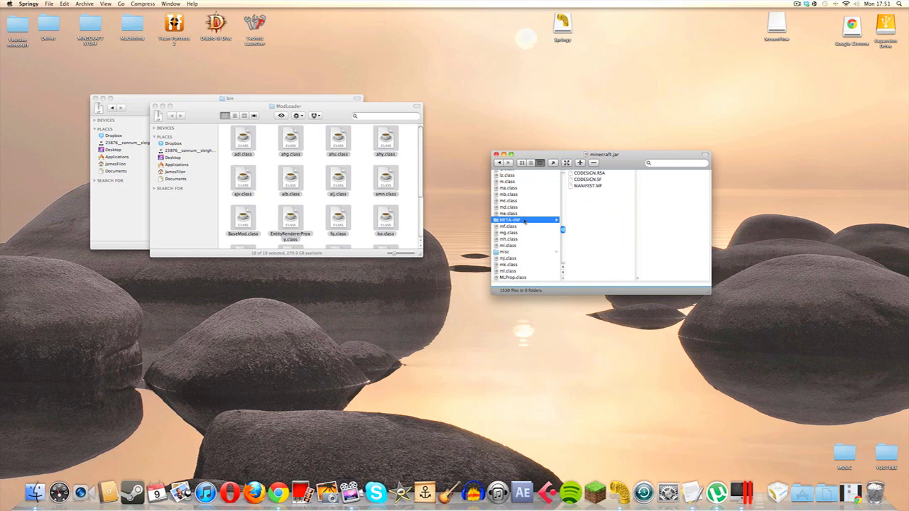
pyautogui.rightClick(524, 221)
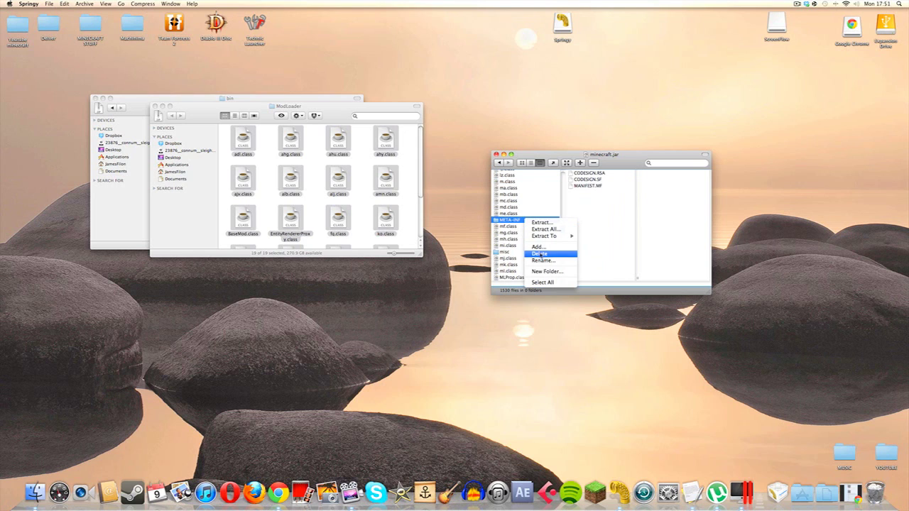
pyautogui.click(539, 254)
pyautogui.click(617, 206)
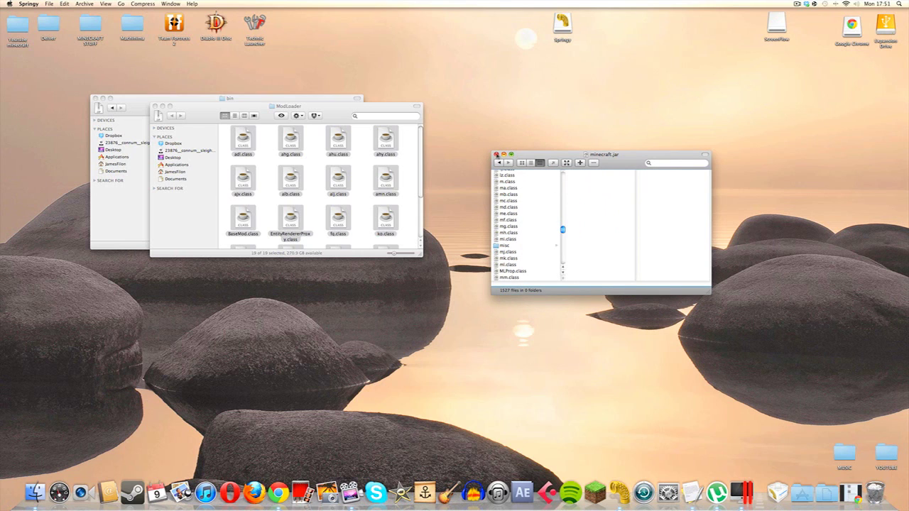
pyautogui.click(496, 154)
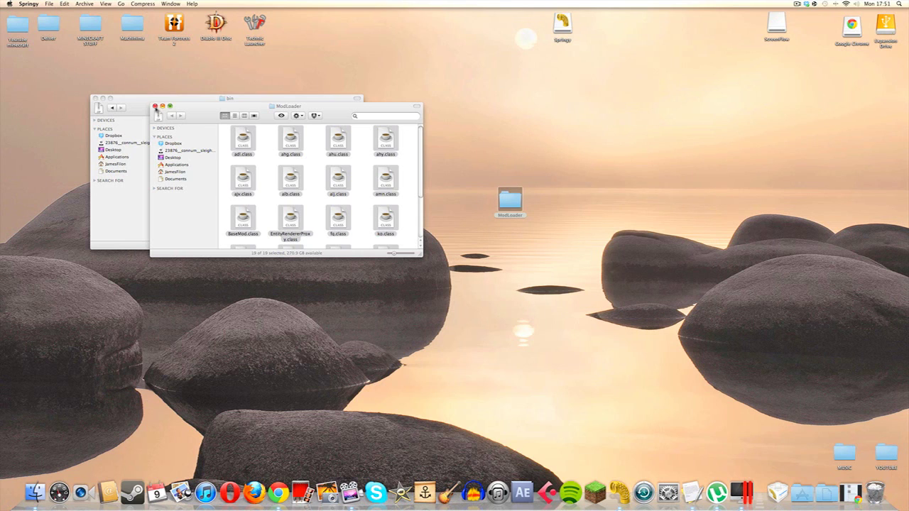
pyautogui.click(154, 106)
# Step: Create a new folder named mods in the minecraft folder, placed beside resources
pyautogui.moveTo(147, 107); pyautogui.dragTo(314, 138)
pyautogui.click(278, 138)
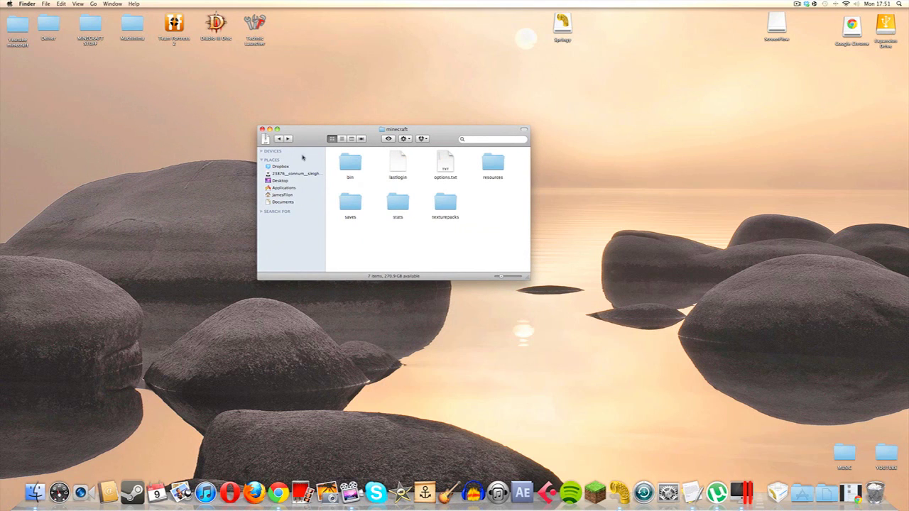
pyautogui.moveTo(317, 138); pyautogui.dragTo(390, 173)
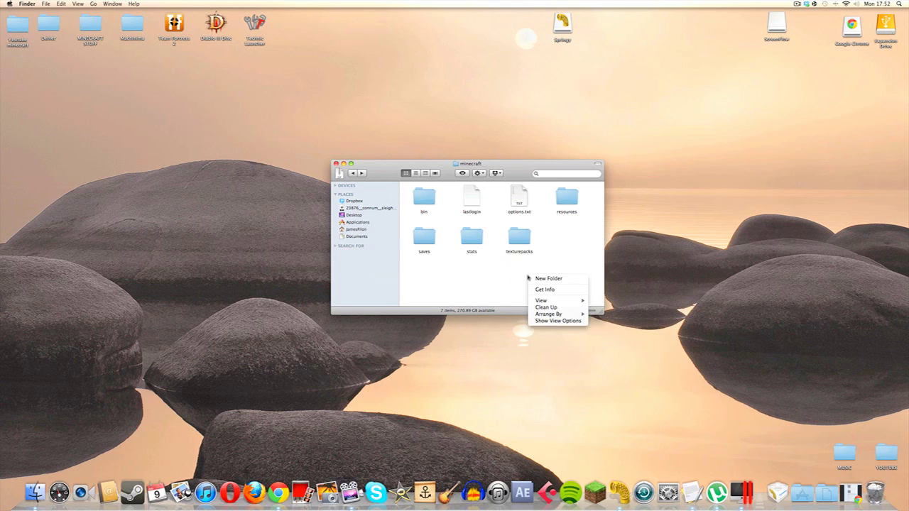
pyautogui.click(543, 278)
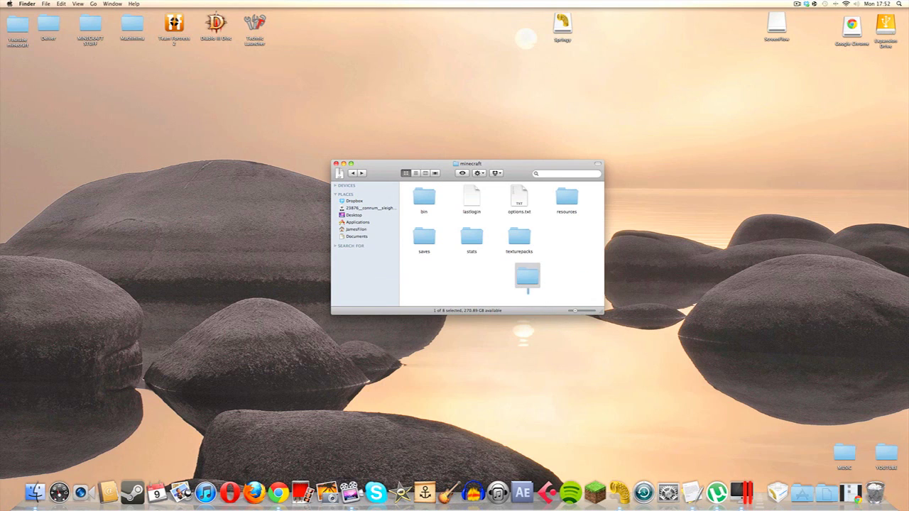
pyautogui.write('mods')
pyautogui.press('Return')
pyautogui.moveTo(526, 273); pyautogui.dragTo(575, 250)
pyautogui.moveTo(540, 164); pyautogui.dragTo(689, 181)
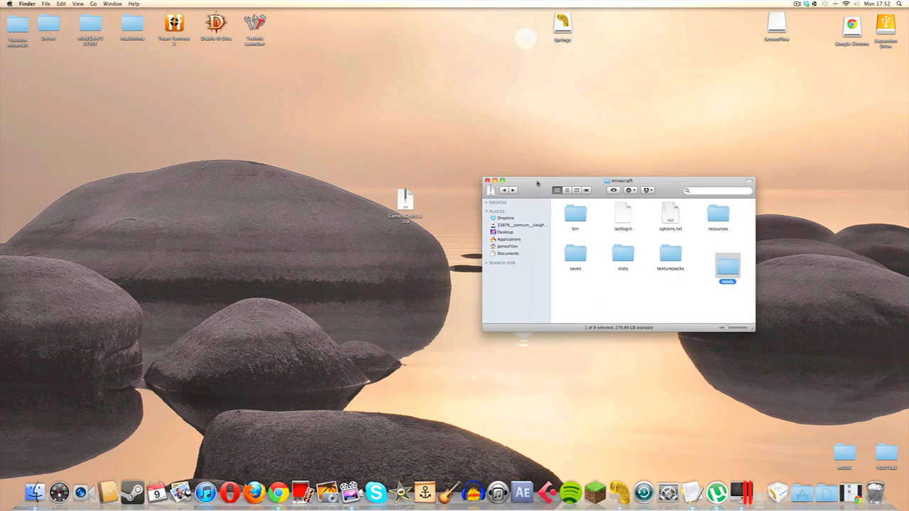
# Step: Move CameraCraft1.1.zip from the desktop into mods and verify it is inside
pyautogui.doubleClick(724, 273)
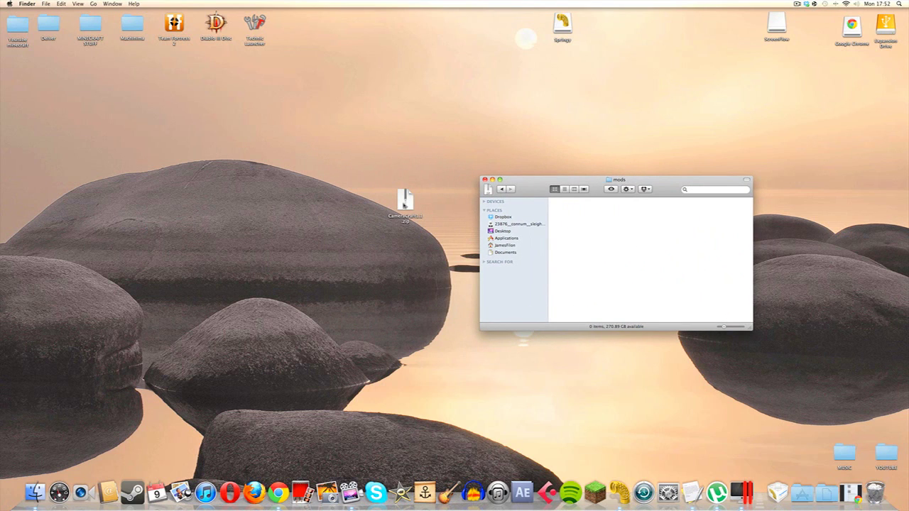
pyautogui.moveTo(405, 206); pyautogui.dragTo(578, 234)
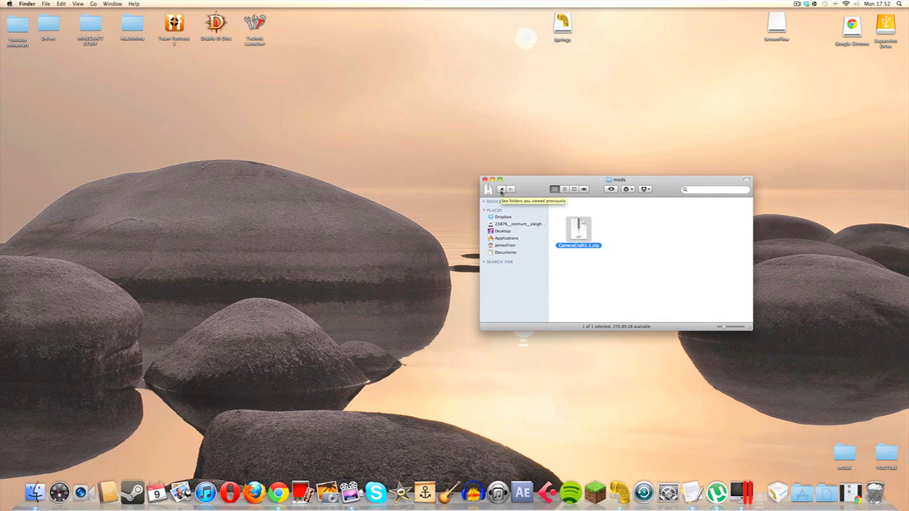
pyautogui.click(501, 189)
pyautogui.moveTo(538, 196); pyautogui.dragTo(463, 178)
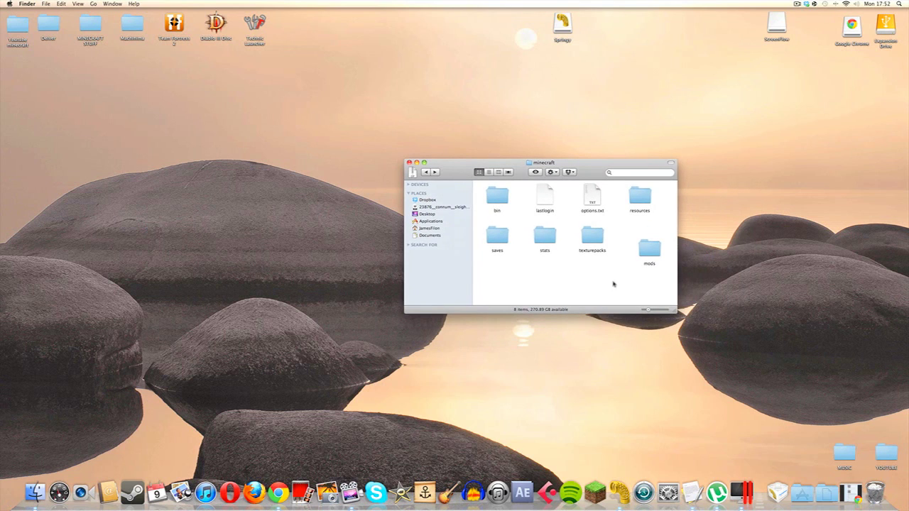
pyautogui.moveTo(650, 259); pyautogui.dragTo(634, 241)
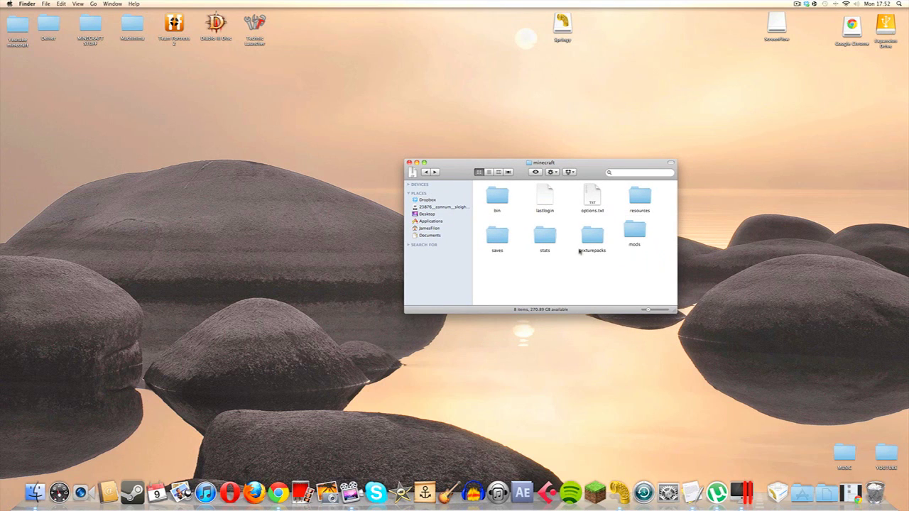
pyautogui.doubleClick(641, 230)
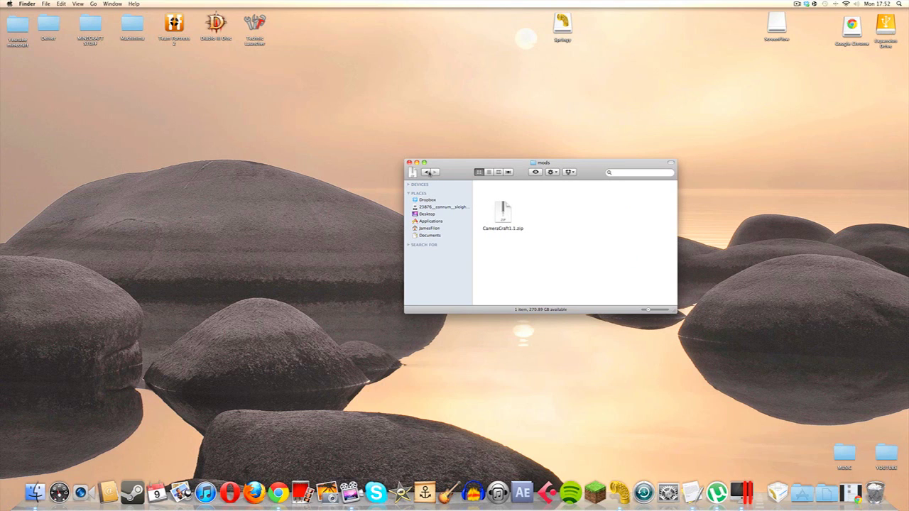
pyautogui.click(429, 172)
# Step: Close the minecraft folder, launch Minecraft, log in with the account password, and enlarge the window
pyautogui.click(409, 164)
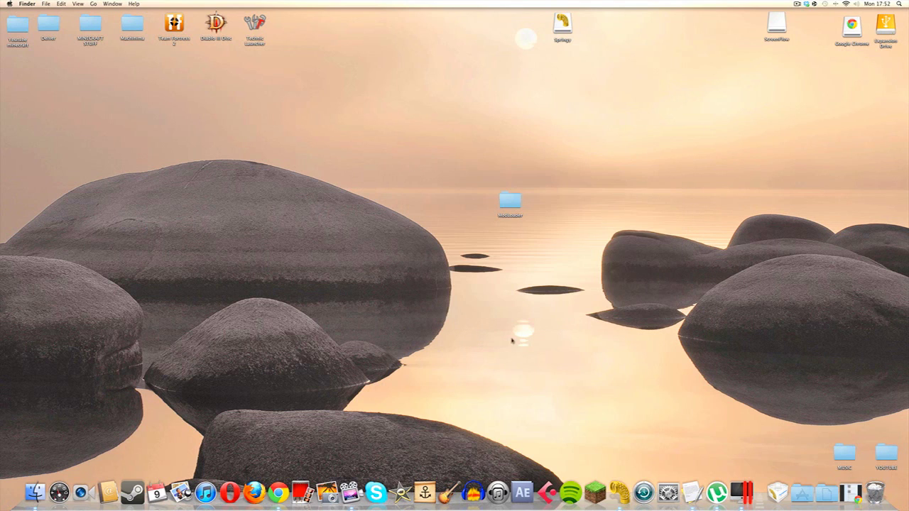
pyautogui.click(595, 490)
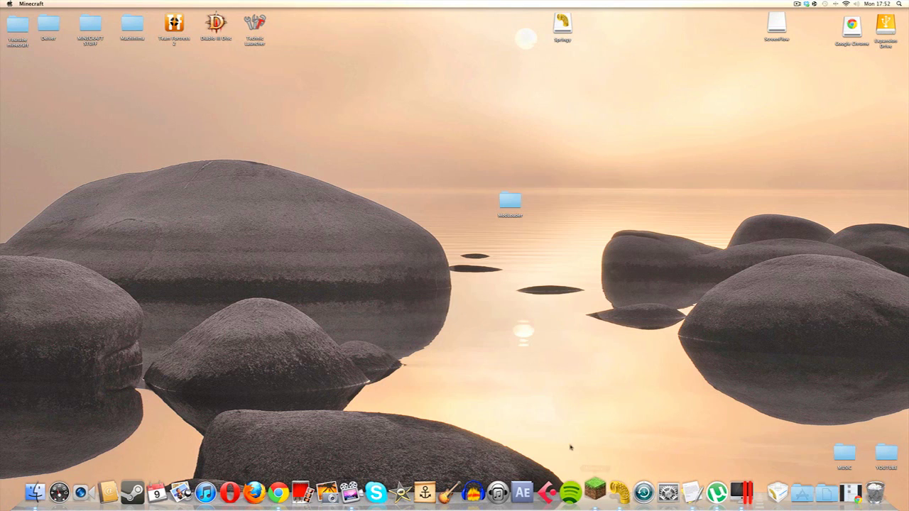
pyautogui.click(511, 318)
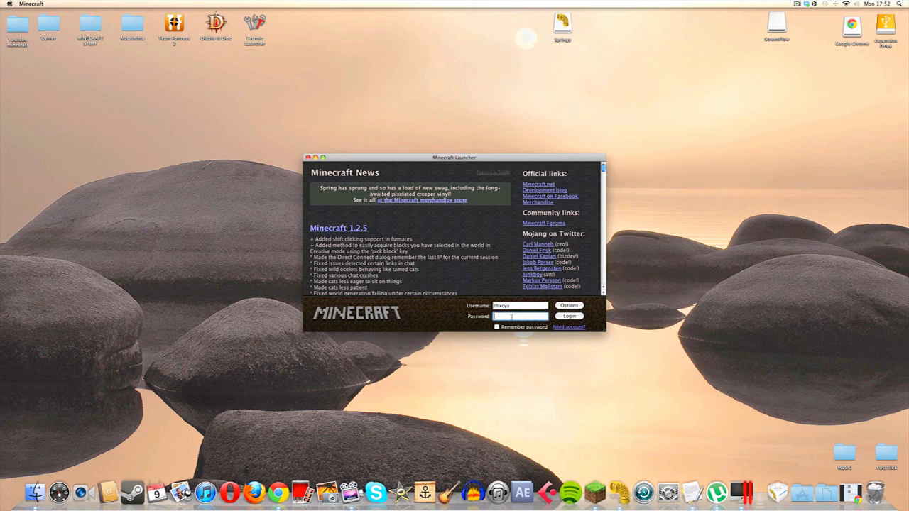
pyautogui.press('Return')
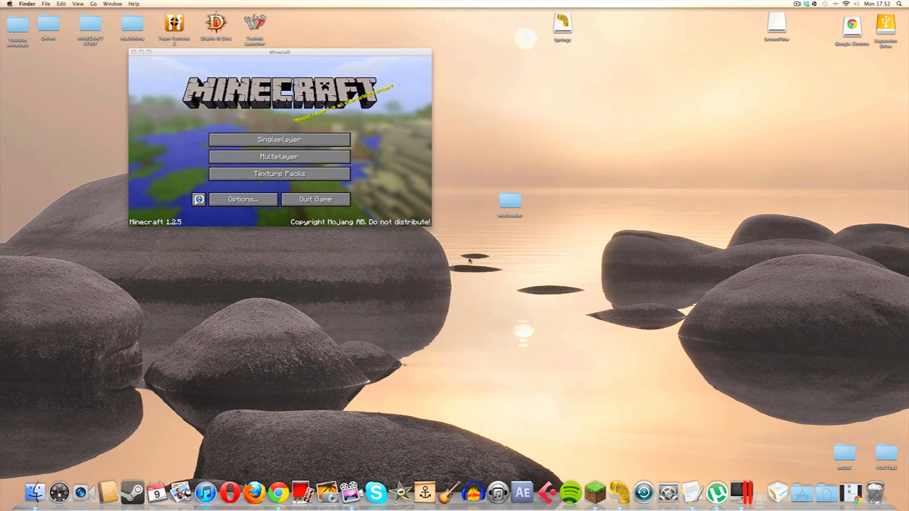
pyautogui.moveTo(429, 225); pyautogui.dragTo(766, 391)
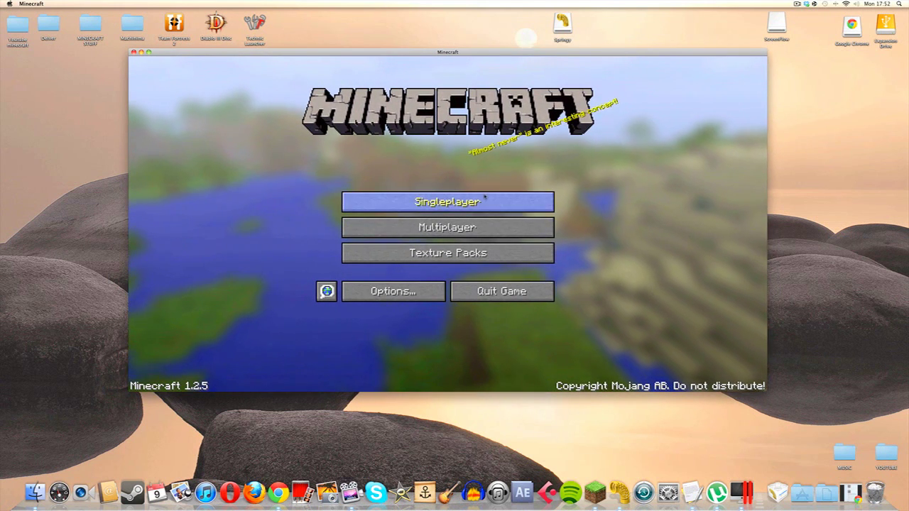
# Step: Create a new singleplayer world called New World with game mode set to Creative
pyautogui.click(483, 201)
pyautogui.click(530, 344)
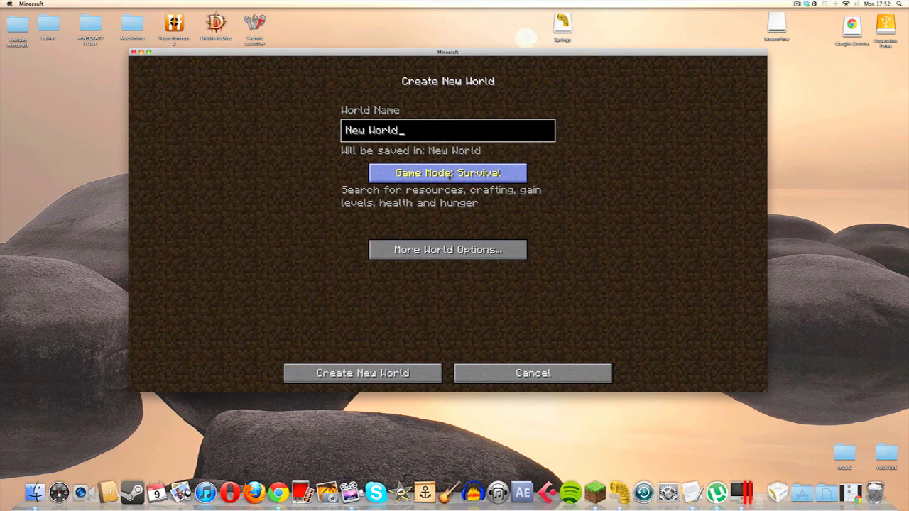
pyautogui.click(448, 174)
pyautogui.click(447, 176)
pyautogui.click(429, 367)
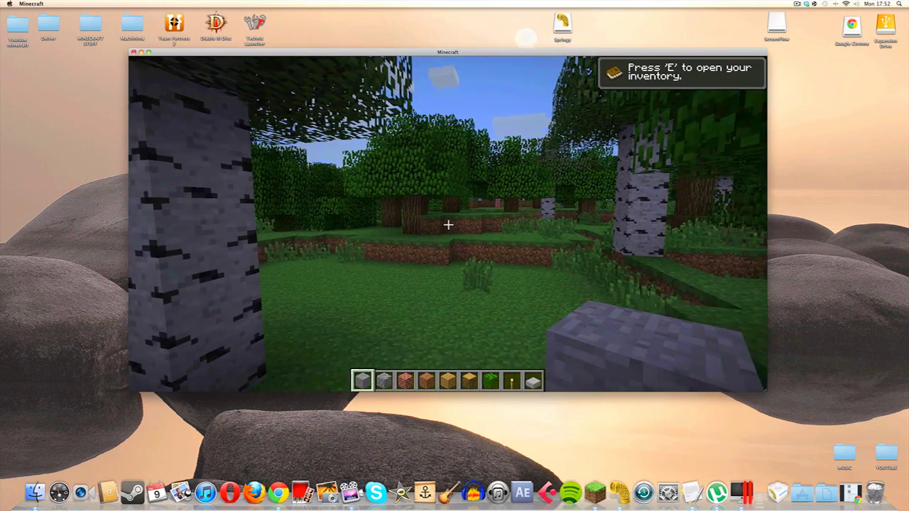
# Step: Move the CameraCraft camera from the bottom of the creative inventory into hotbar slot 1
pyautogui.press('e')
pyautogui.scroll(-10, 448, 217)
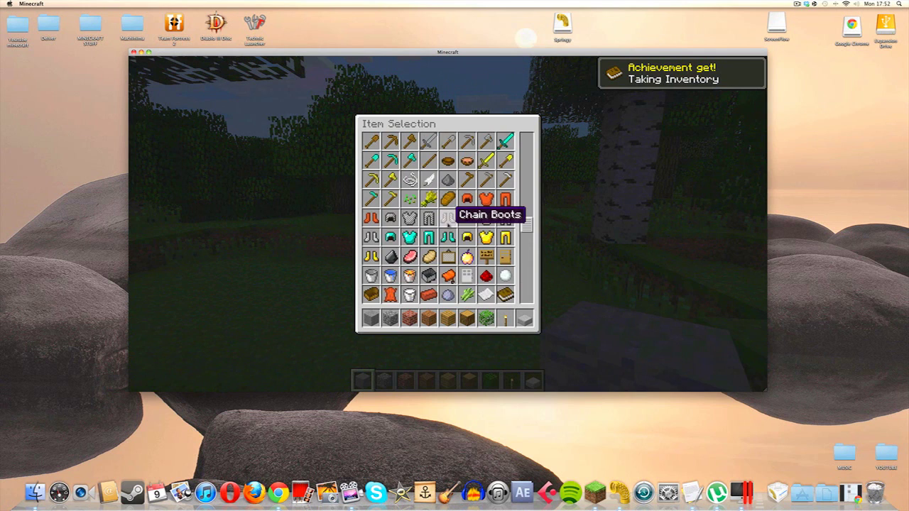
pyautogui.scroll(-8, 447, 217)
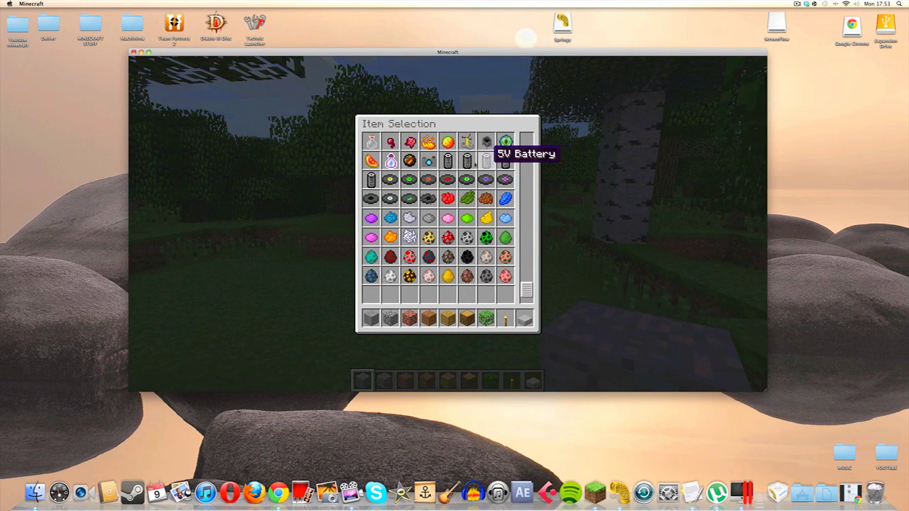
pyautogui.click(446, 158)
pyautogui.click(370, 318)
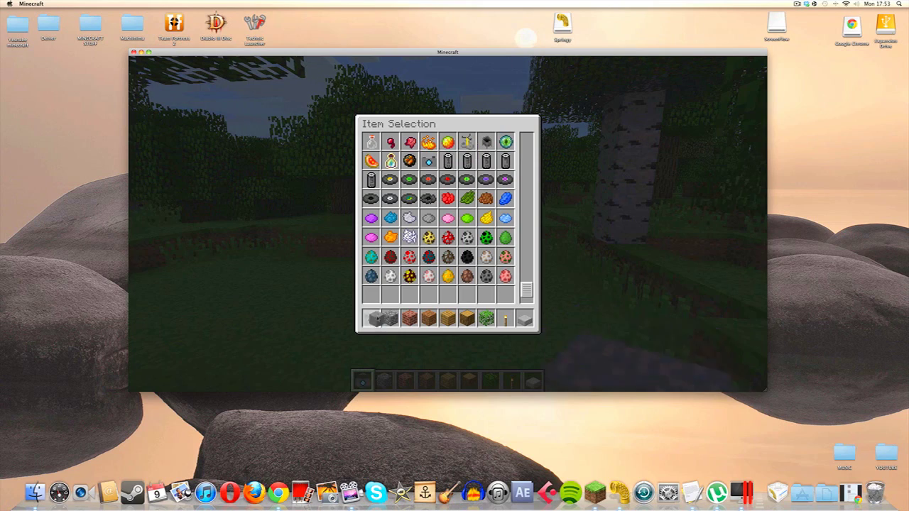
# Step: Leave the inventory and test the held camera by bringing up its Camera GUI, then dismissing it
pyautogui.press('e')
pyautogui.rightClick(448, 224)
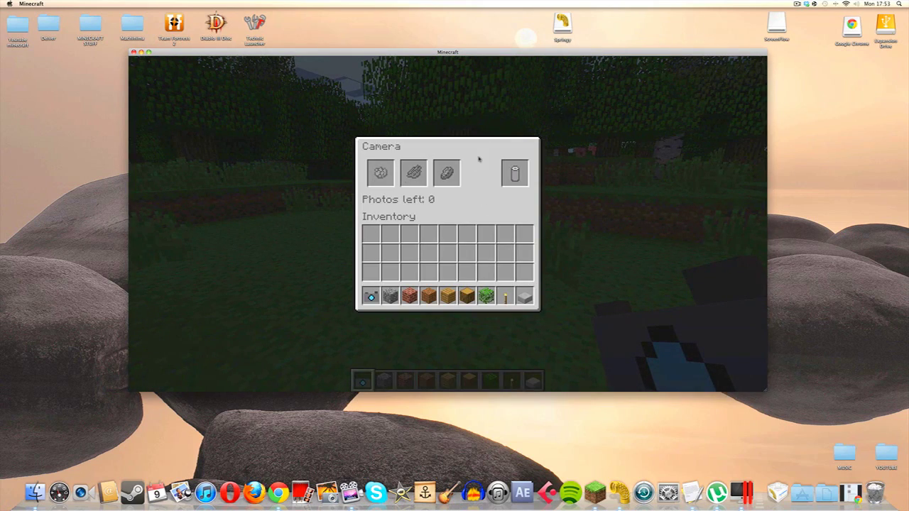
pyautogui.press('e')
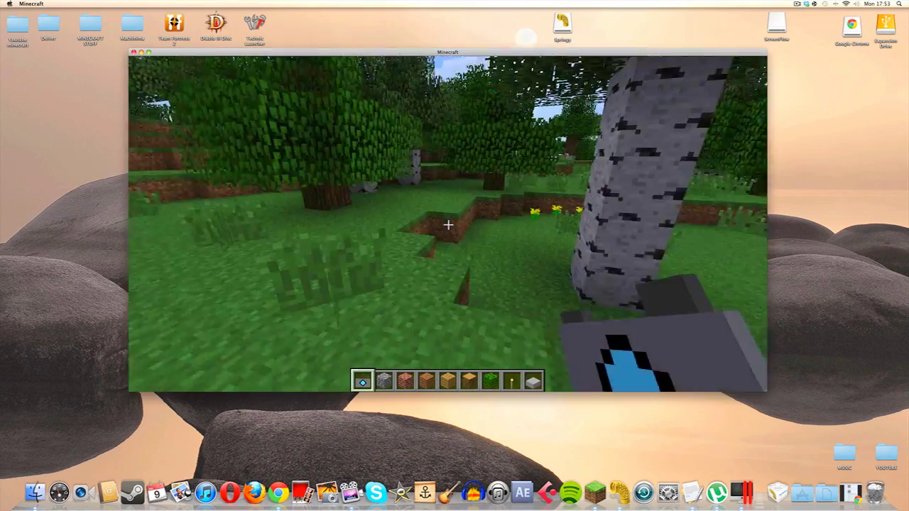